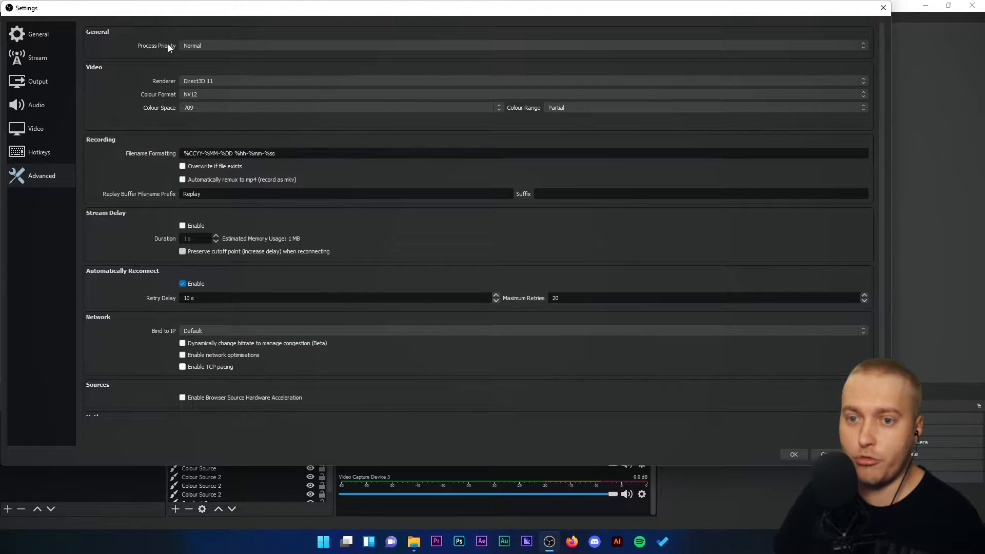
Review the available process priority levels in the advanced general settings, keeping Normal
click(213, 45)
click(133, 38)
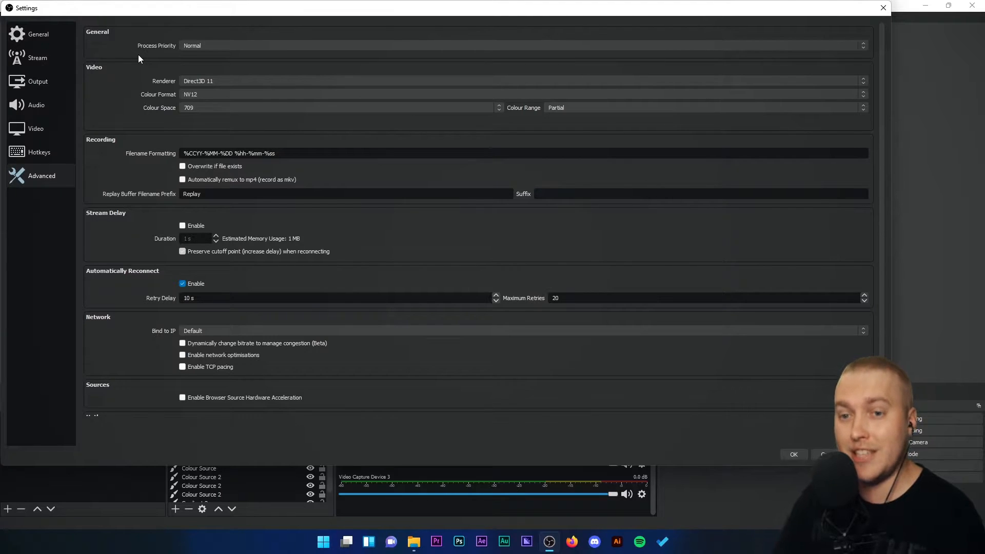
click(207, 46)
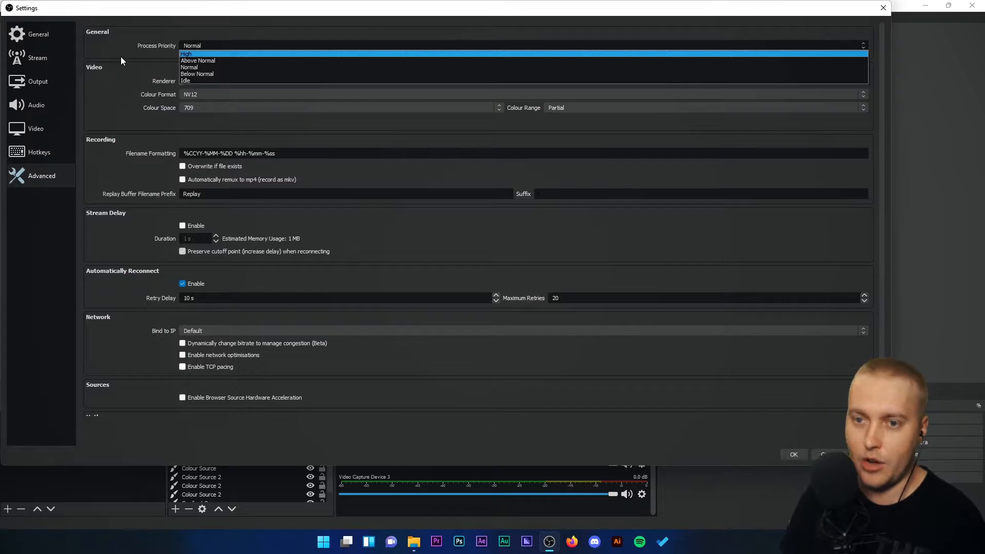
click(123, 53)
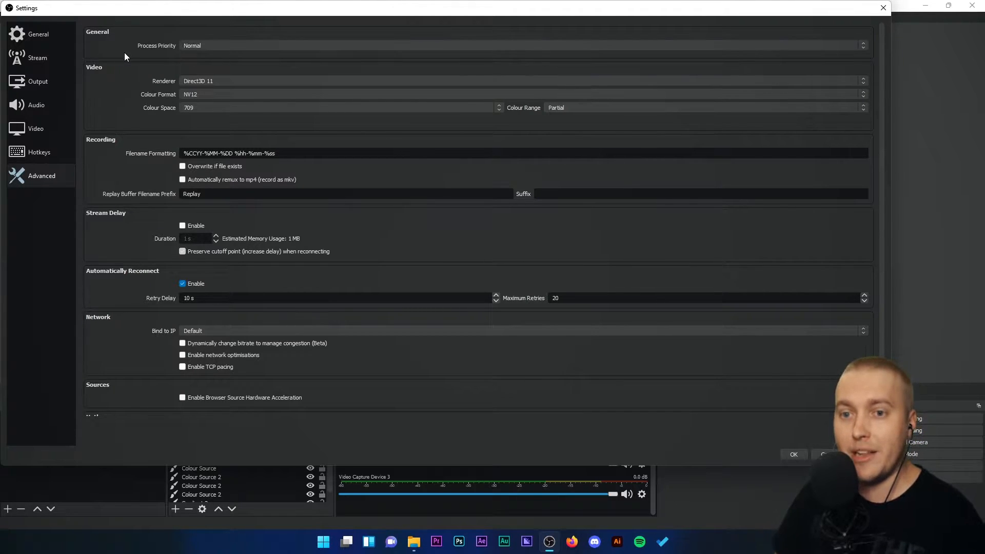
click(190, 45)
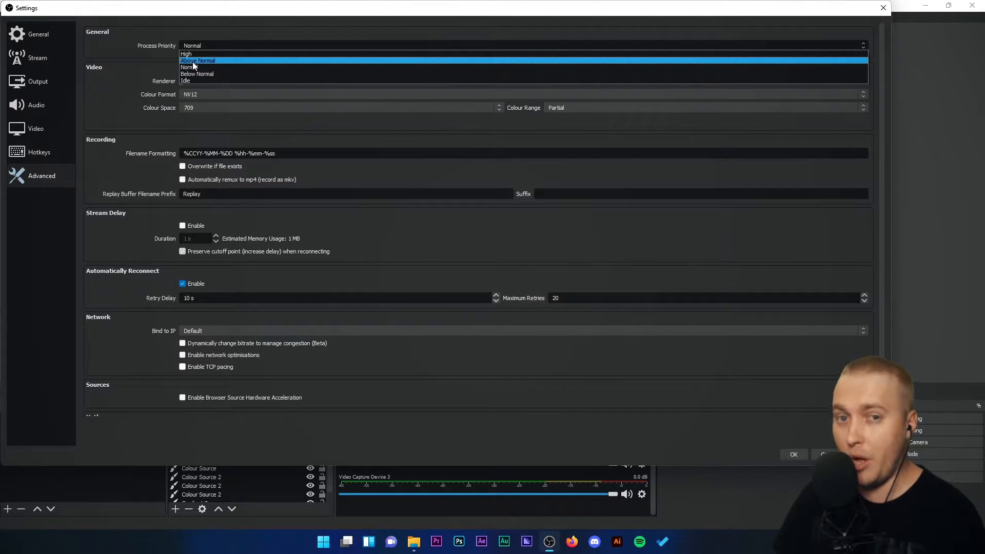
click(103, 74)
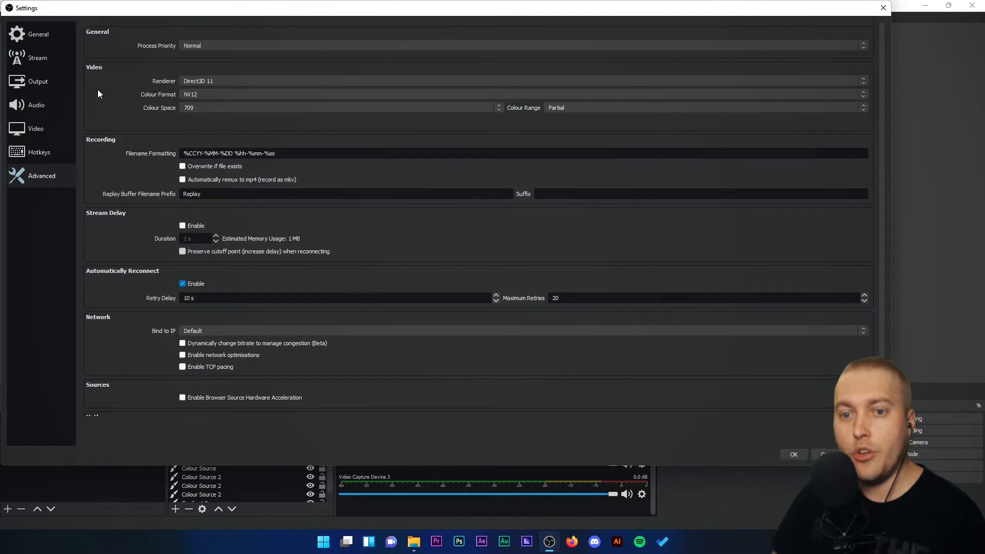
Review the options offered for the video renderer, colour format, colour space and colour range
click(207, 78)
click(116, 89)
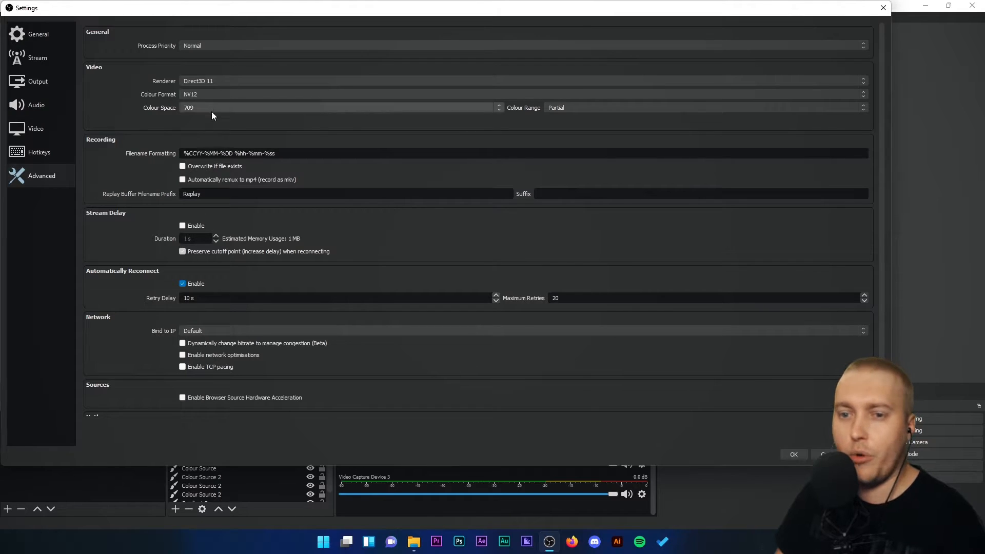
click(200, 81)
click(227, 63)
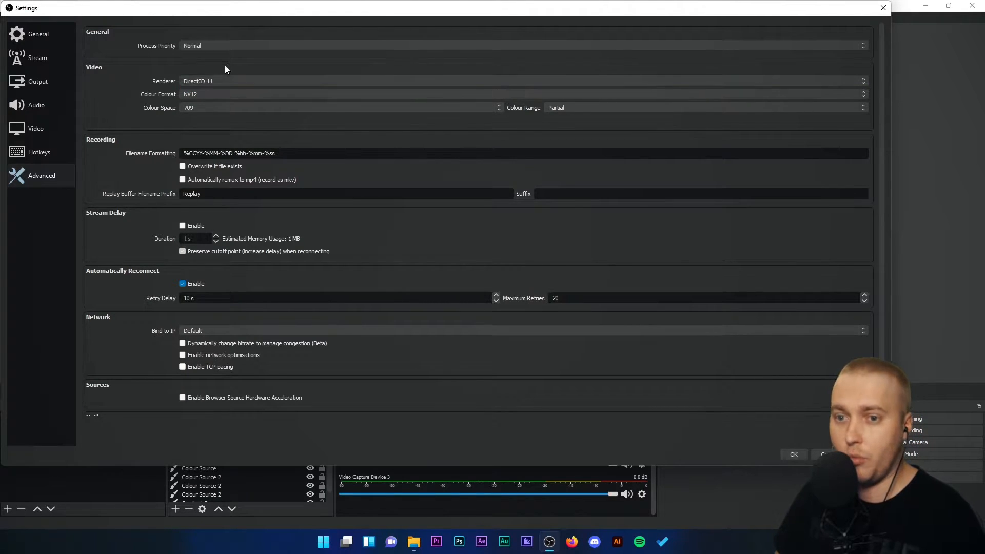
click(184, 96)
click(120, 105)
click(195, 108)
click(131, 128)
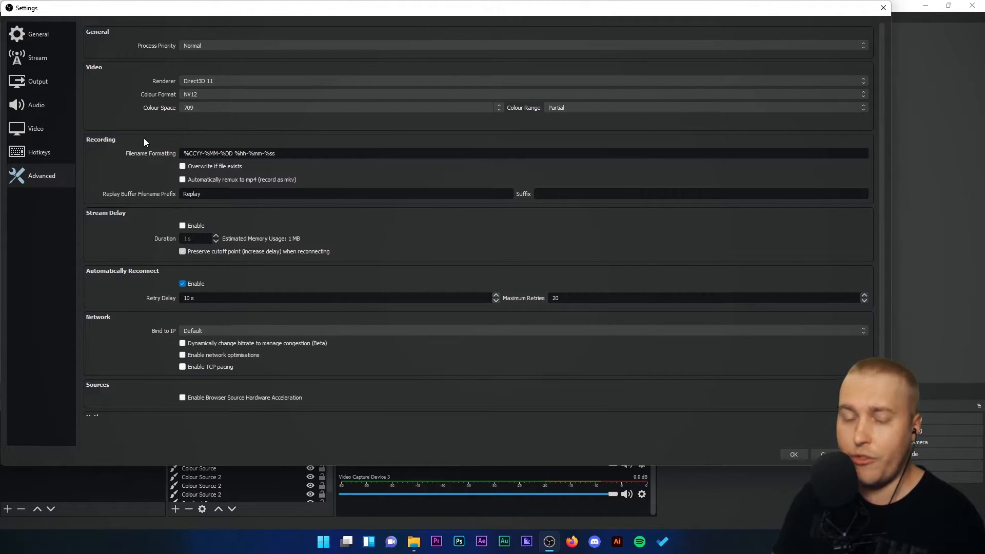
click(562, 107)
click(487, 123)
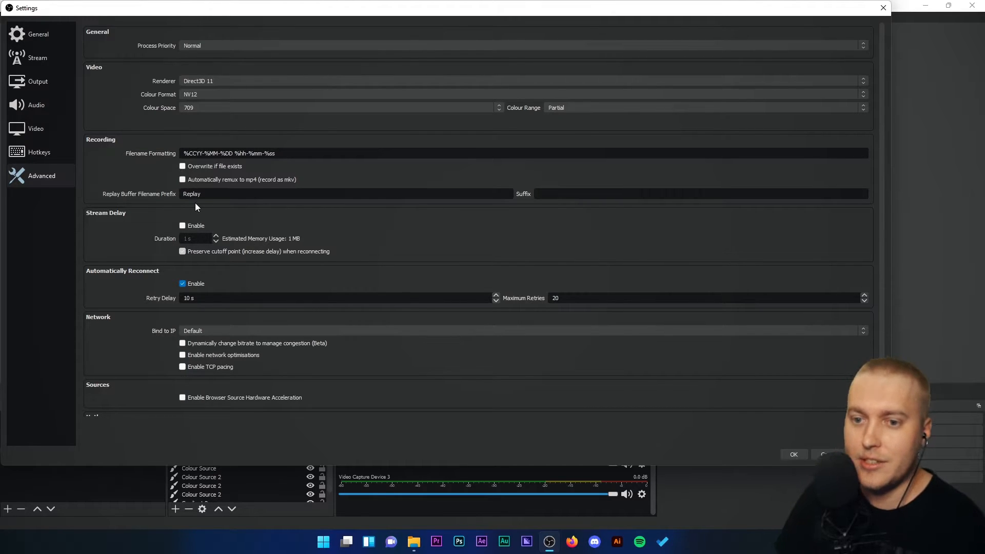
Examine the recording filename format and the list of date and time placeholders it can use
drag(277, 154, 179, 153)
click(138, 146)
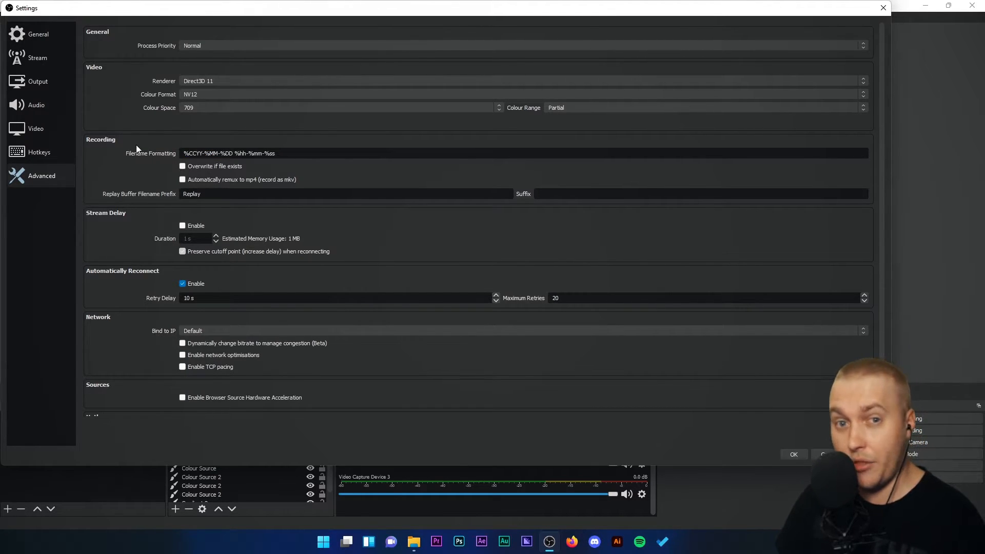
drag(184, 153, 285, 150)
click(285, 150)
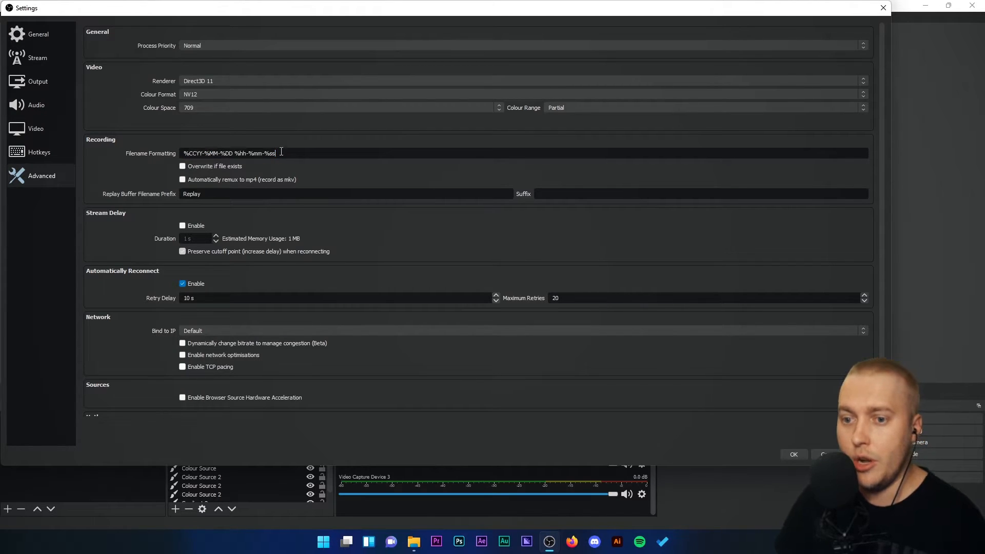
mouse_move(230, 153)
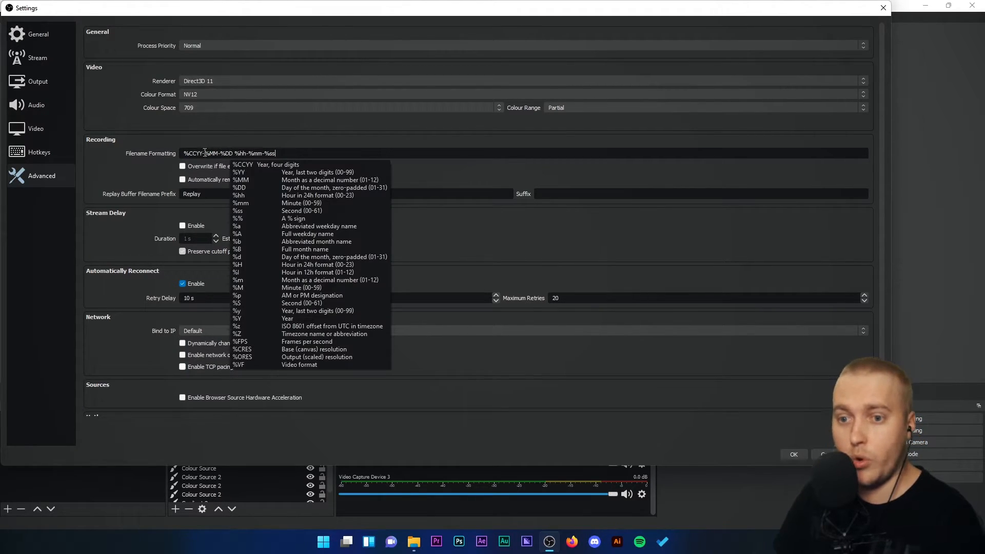
drag(189, 152, 194, 152)
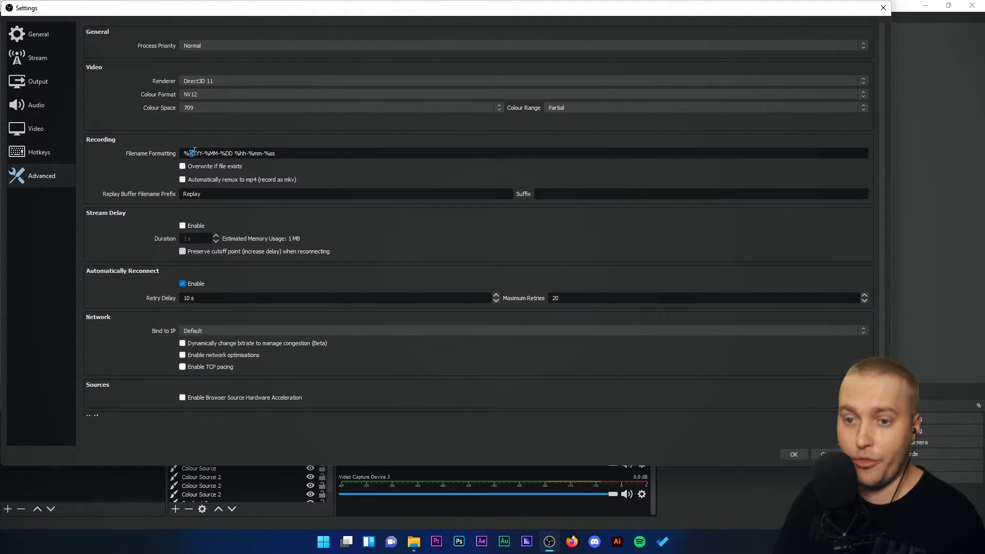
click(198, 151)
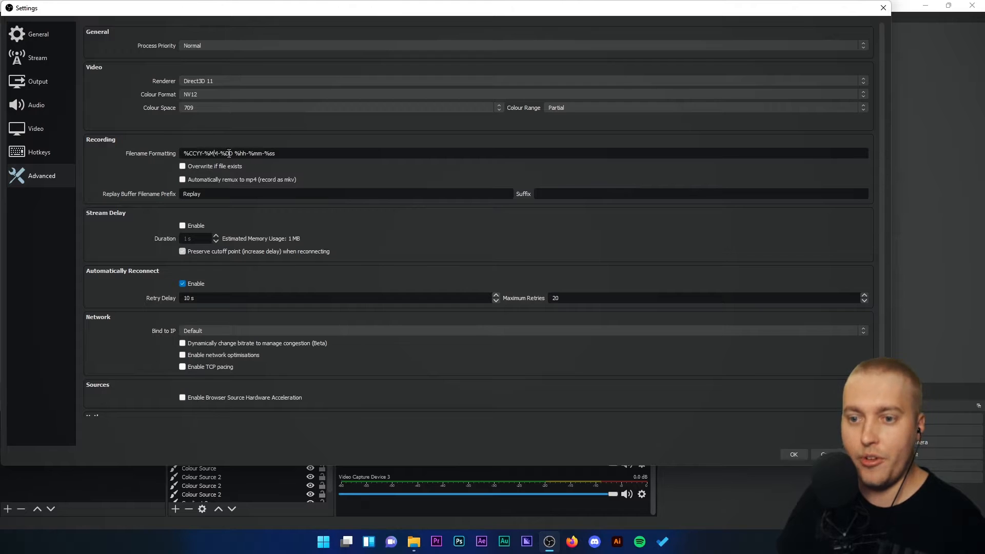
click(282, 154)
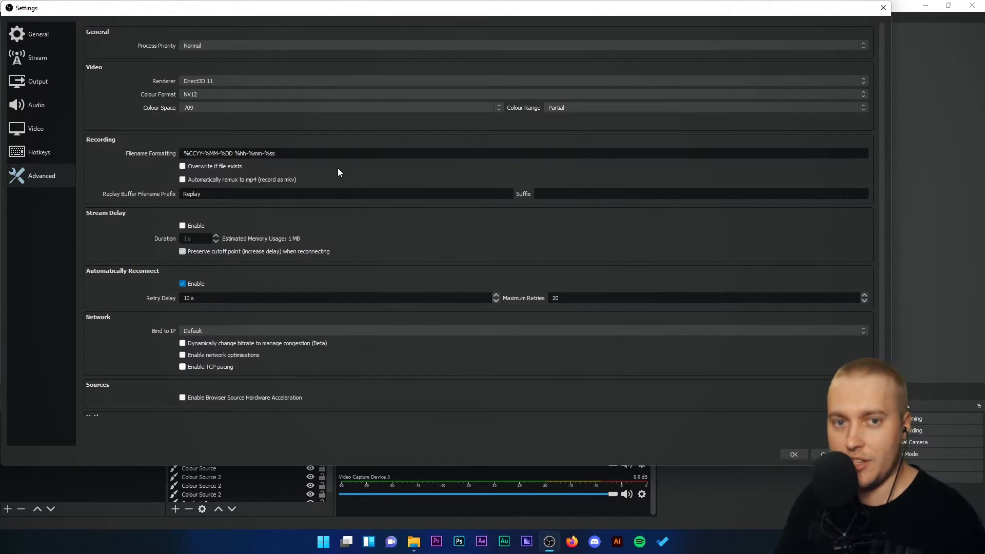
Add the text "OBS RECORDING" at the start of the recording filename format
click(184, 153)
text(O)
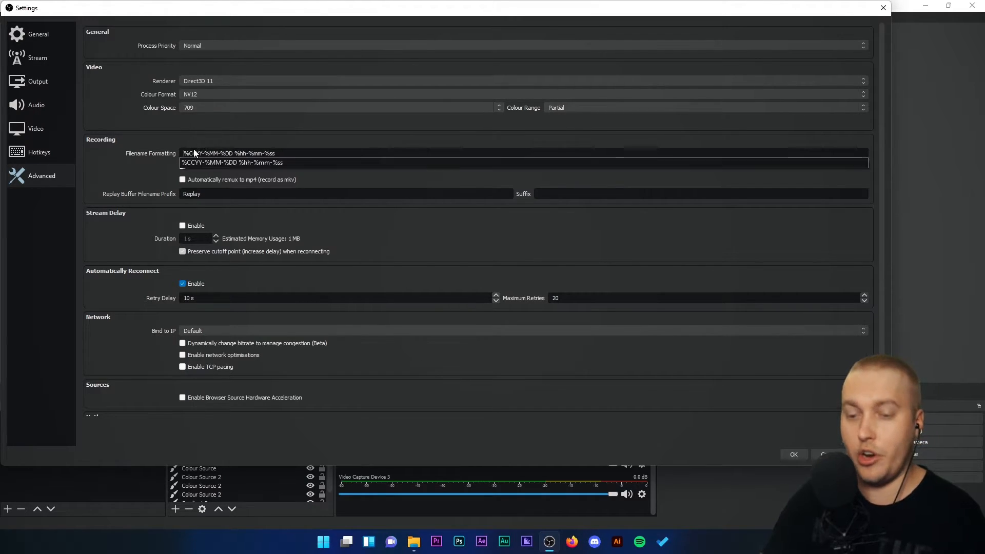
text(BS RECORDING)
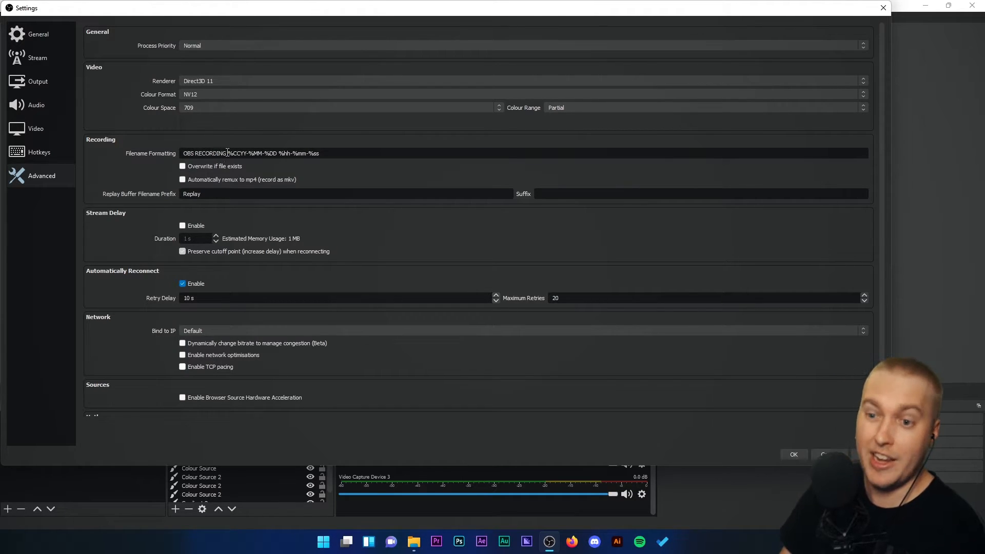
Remove "OBS RECORDING" from the start of the recording filename format and inspect the replay buffer filename prefix
drag(228, 153, 146, 156)
key(BackSpace)
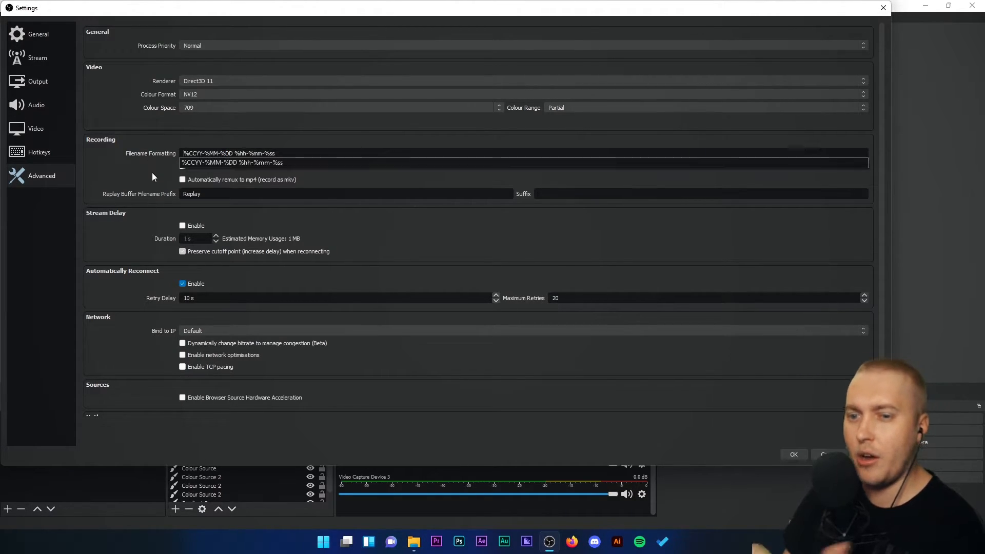
click(119, 187)
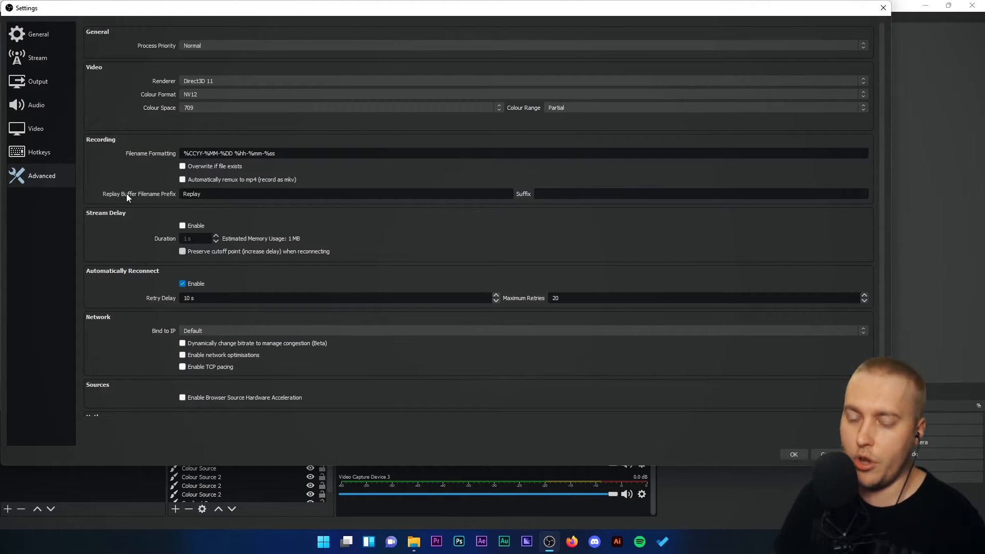
double_click(182, 192)
key(Tab)
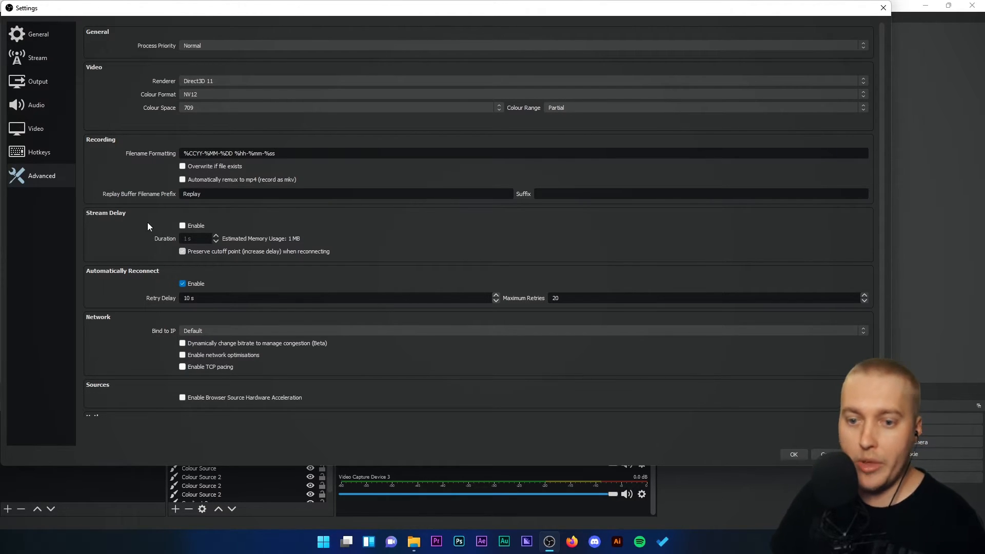
Enable stream delay and set its duration to 300 s
click(183, 226)
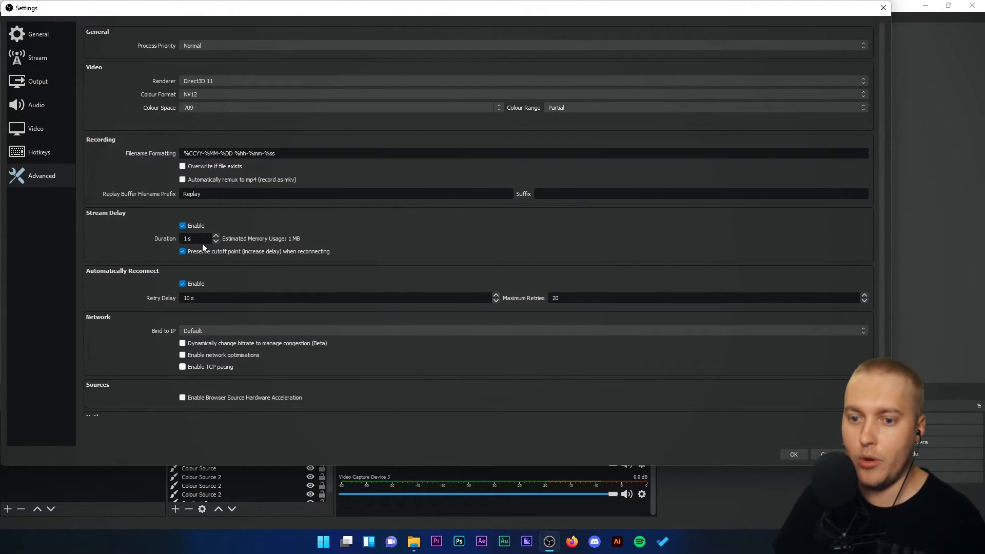
double_click(207, 239)
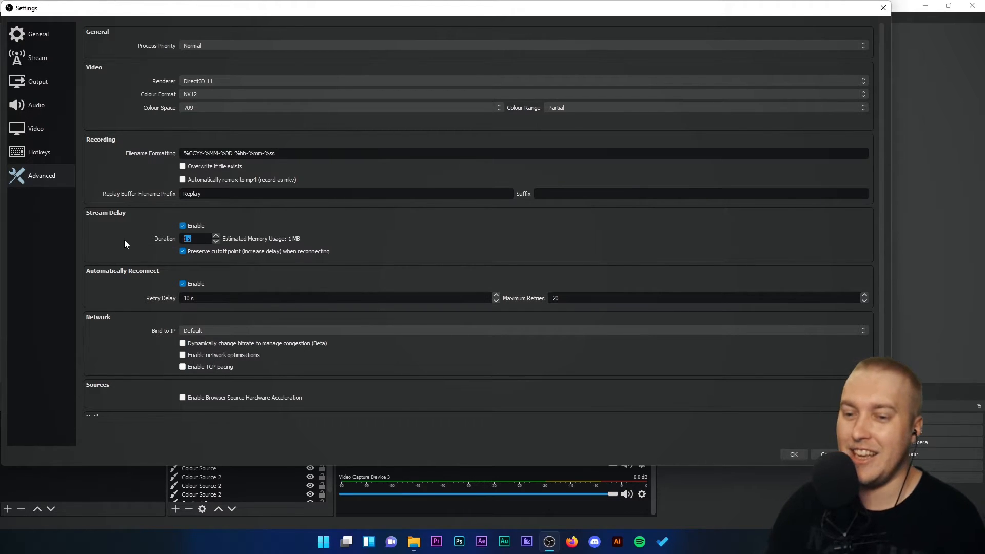
text(300)
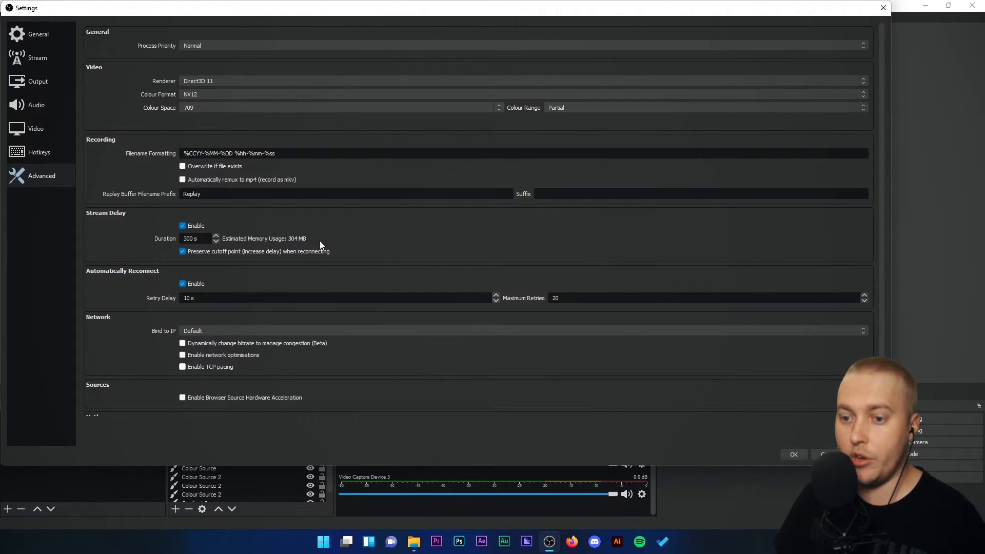
Set the stream delay duration to 500 s
drag(199, 239, 76, 238)
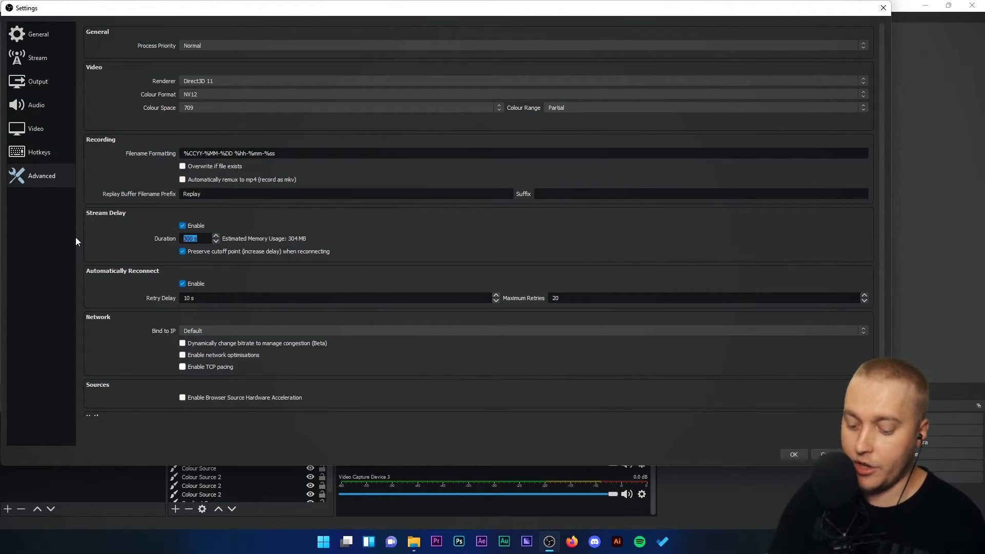
text(500)
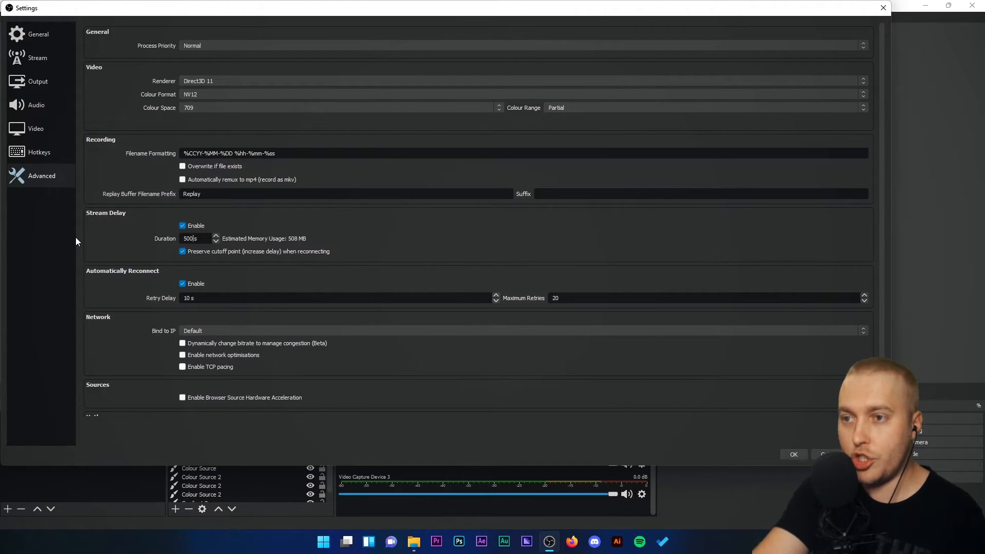
click(206, 238)
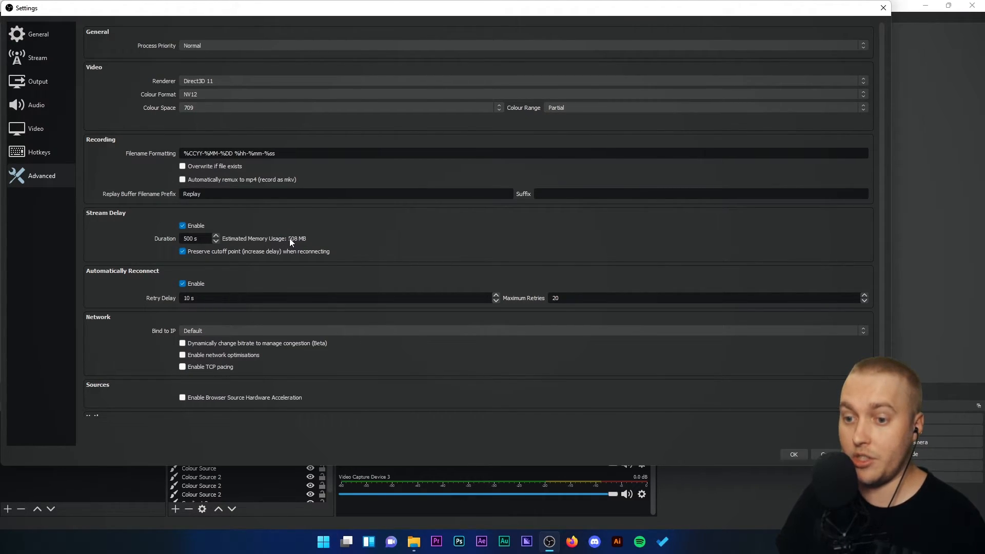
drag(202, 239, 180, 239)
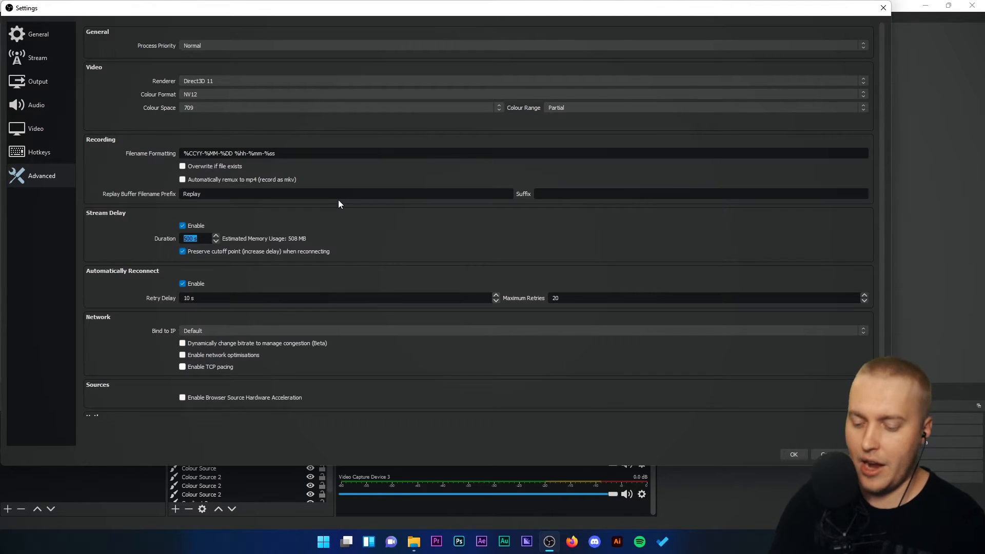
Toggle stream delay off and on, leaving it disabled
click(183, 226)
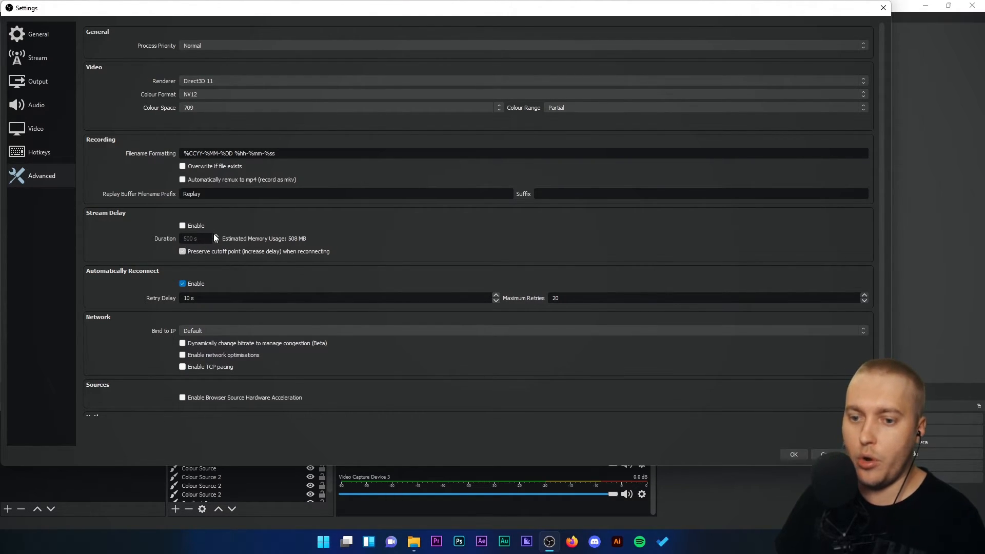
click(182, 227)
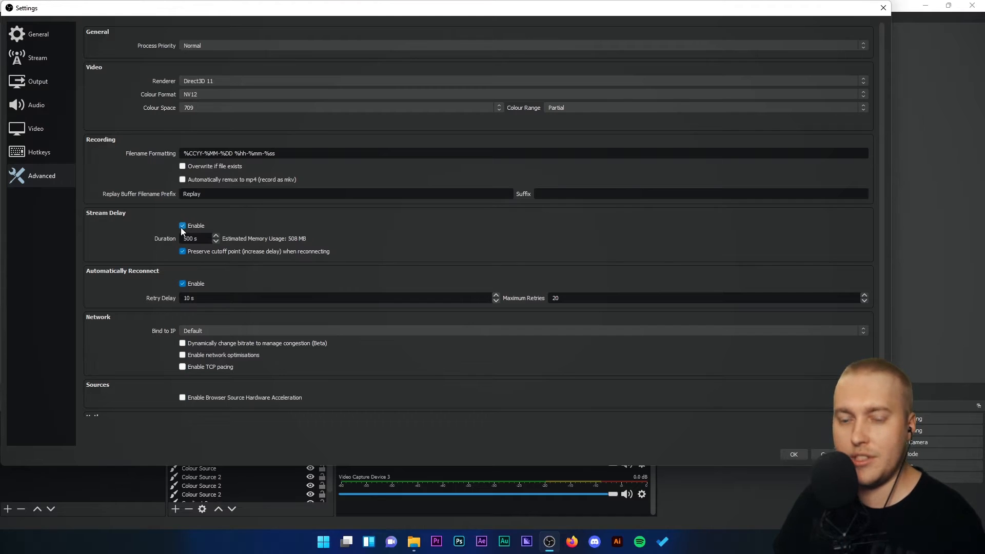
click(181, 226)
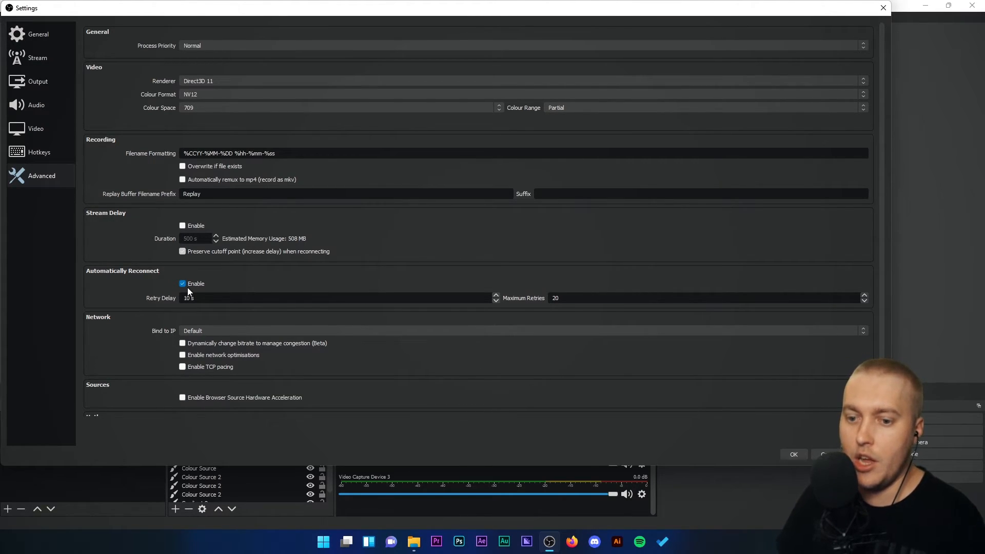
click(150, 289)
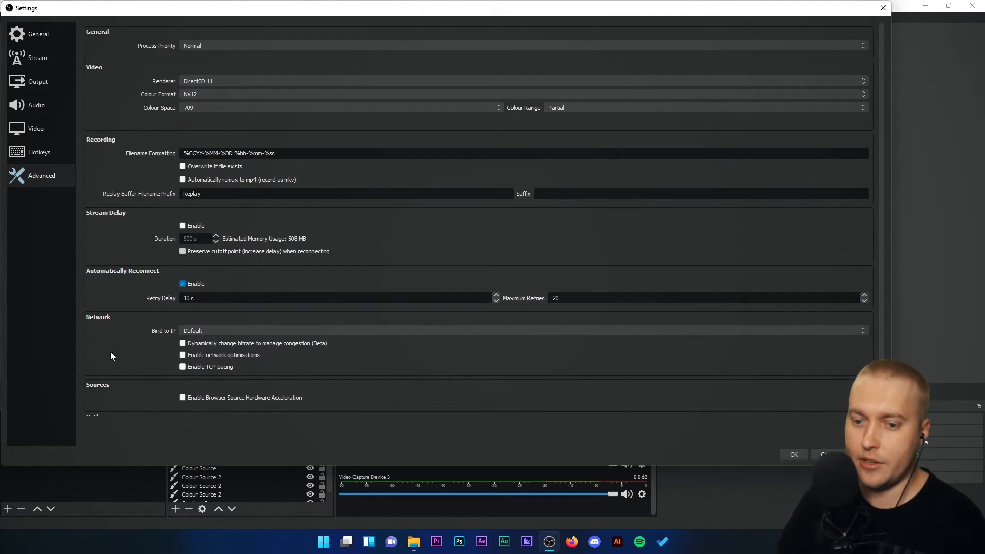
Review the available network adapter addresses for the Bind to IP setting without choosing a different one
scroll(112, 352, down, 2)
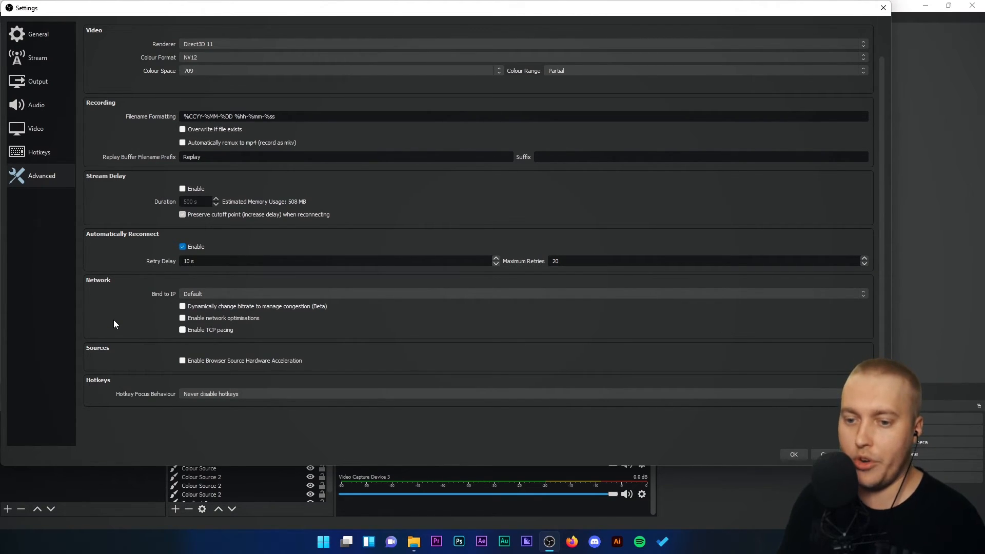
click(214, 293)
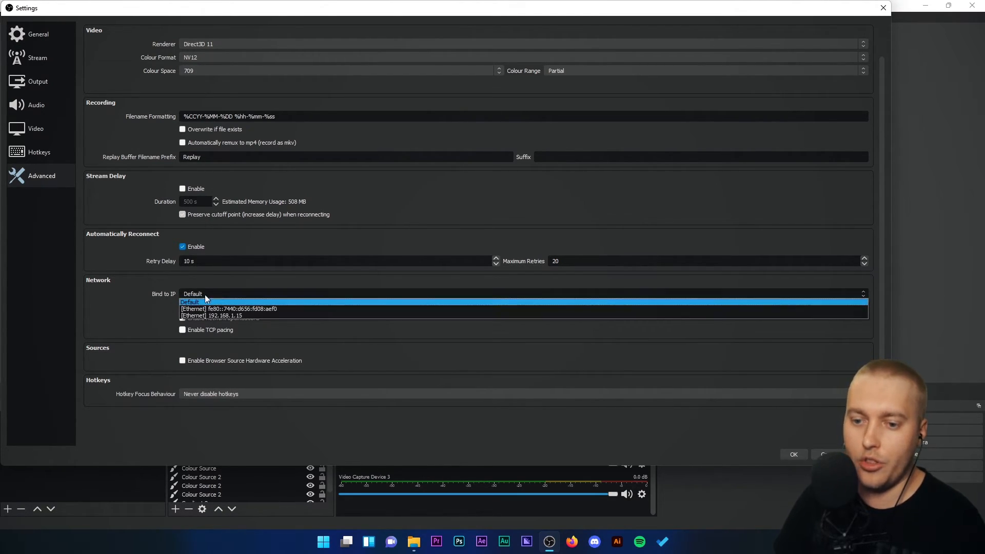
click(116, 312)
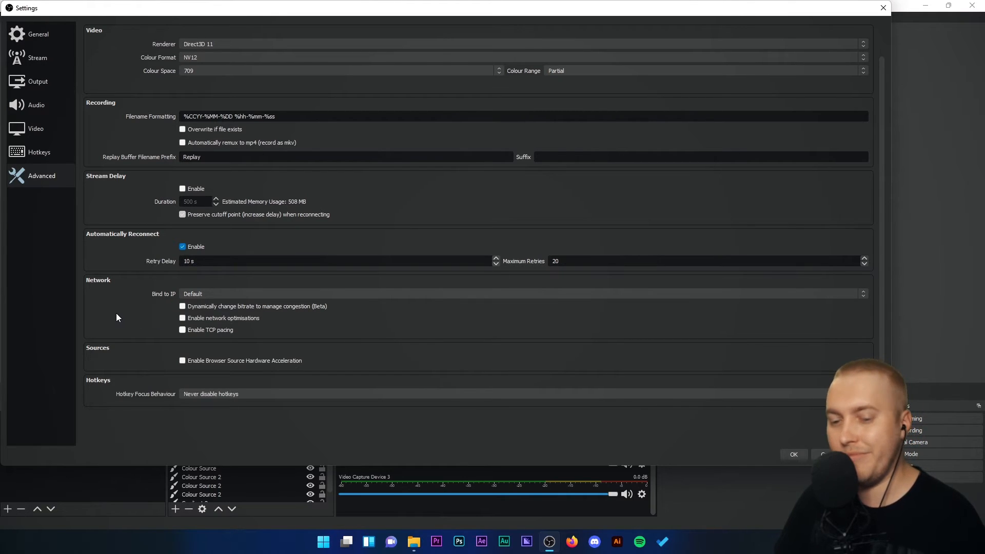
click(235, 294)
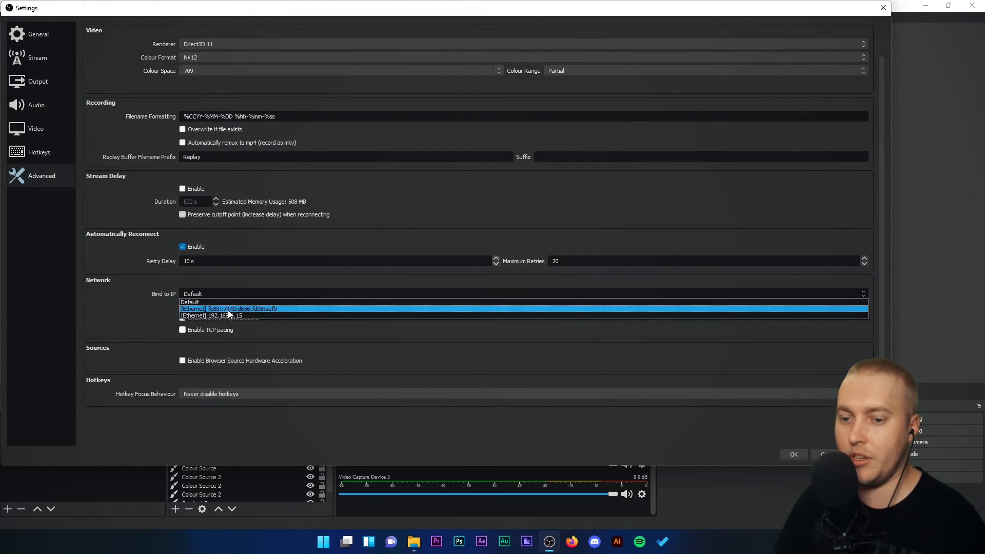
click(124, 314)
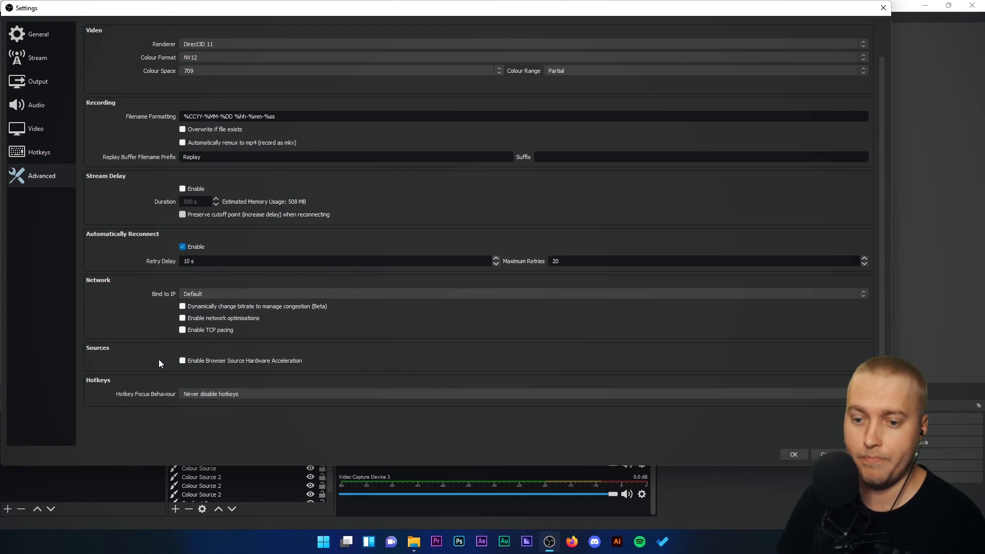
Review the Hotkey Focus Behaviour options, keeping "Never disable hotkeys" selected
click(216, 396)
click(108, 416)
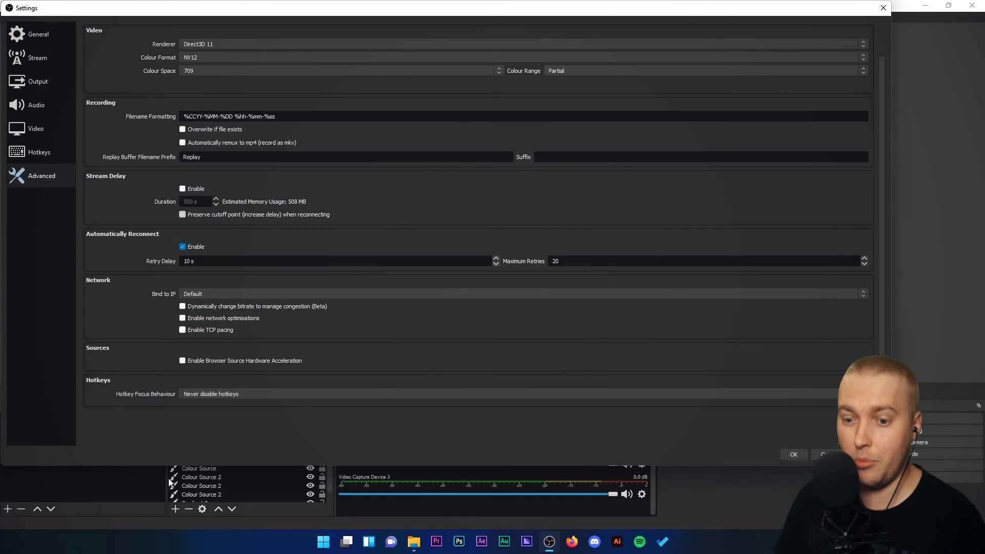
click(247, 394)
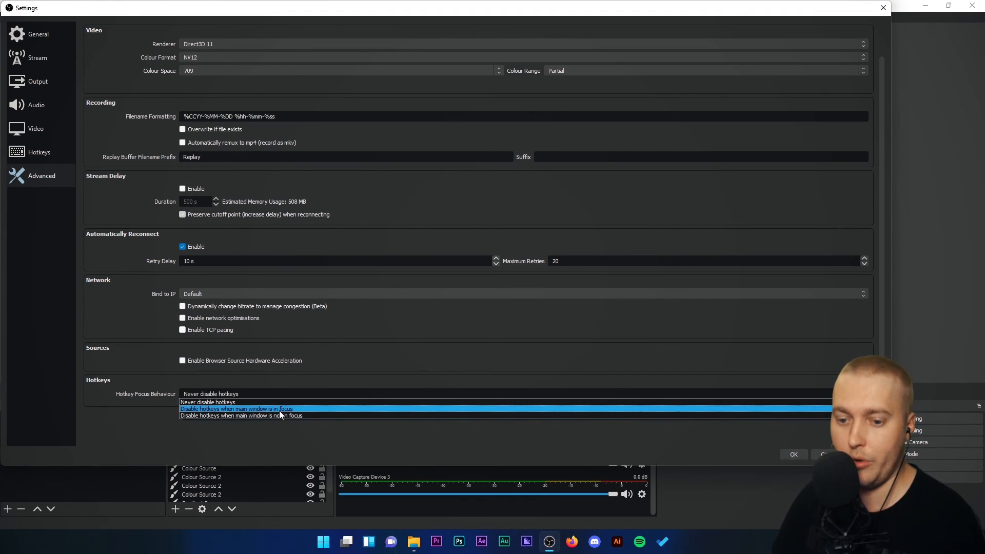
click(225, 401)
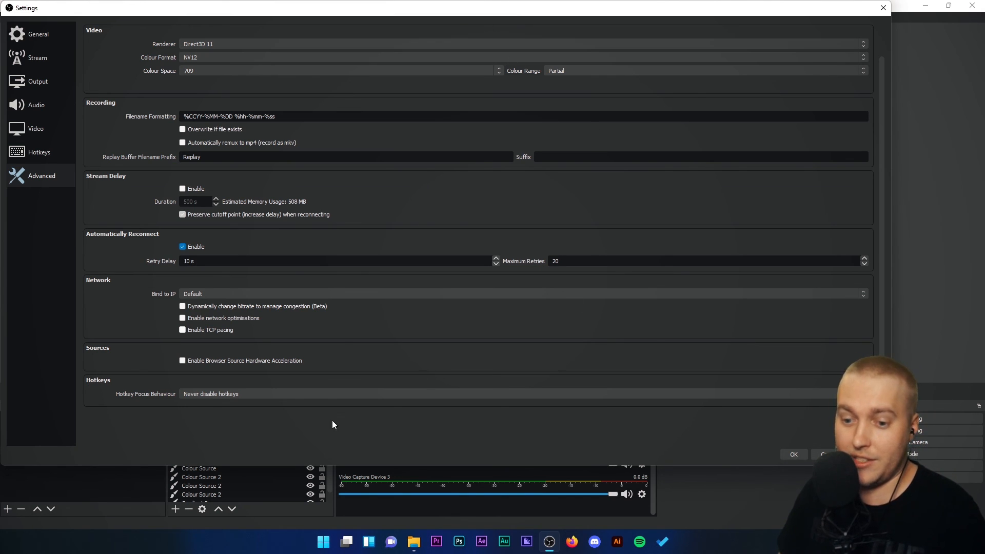
click(208, 393)
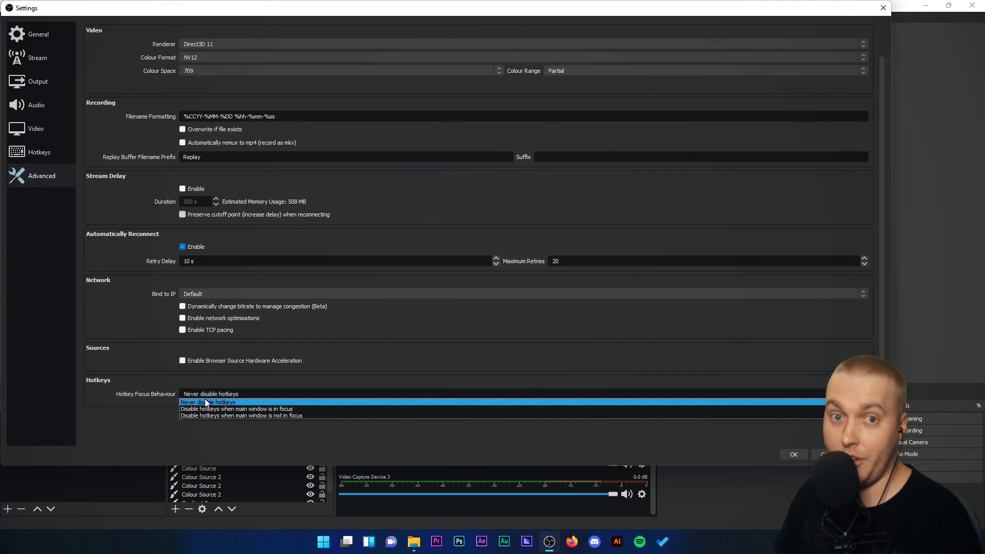
click(322, 358)
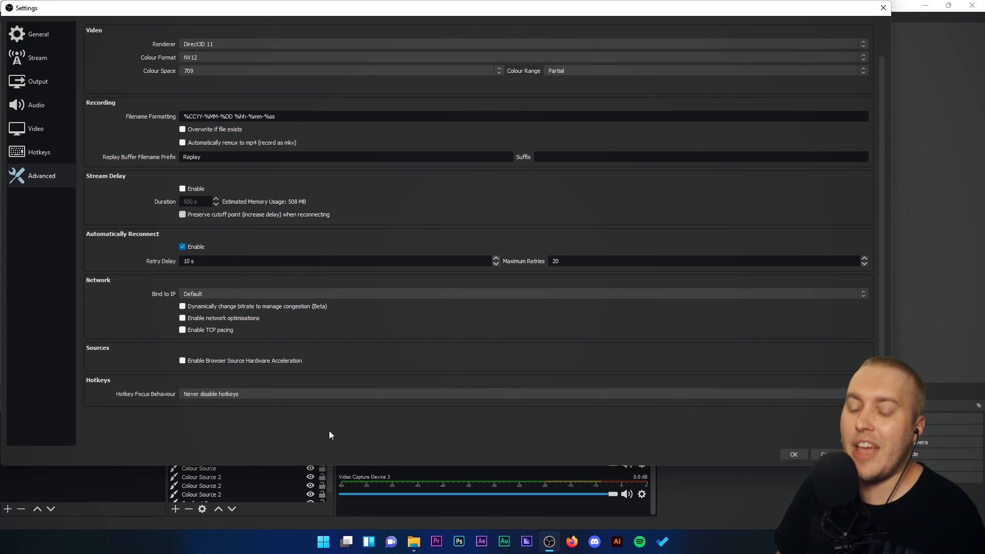